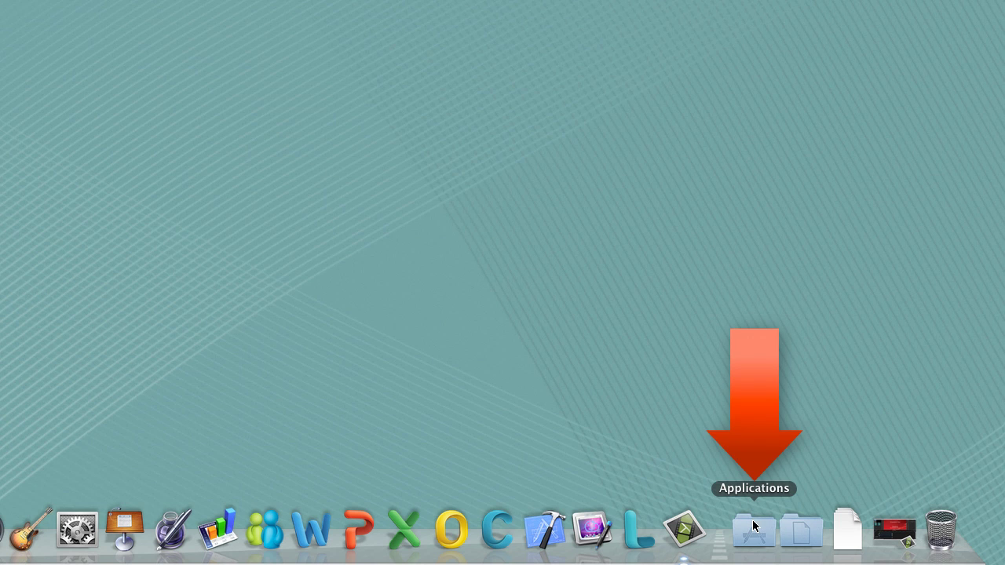
# Step: Open Keychain Access from the Utilities folder inside Applications
pyautogui.click(767, 533)
pyautogui.scroll(-15, 710, 350)
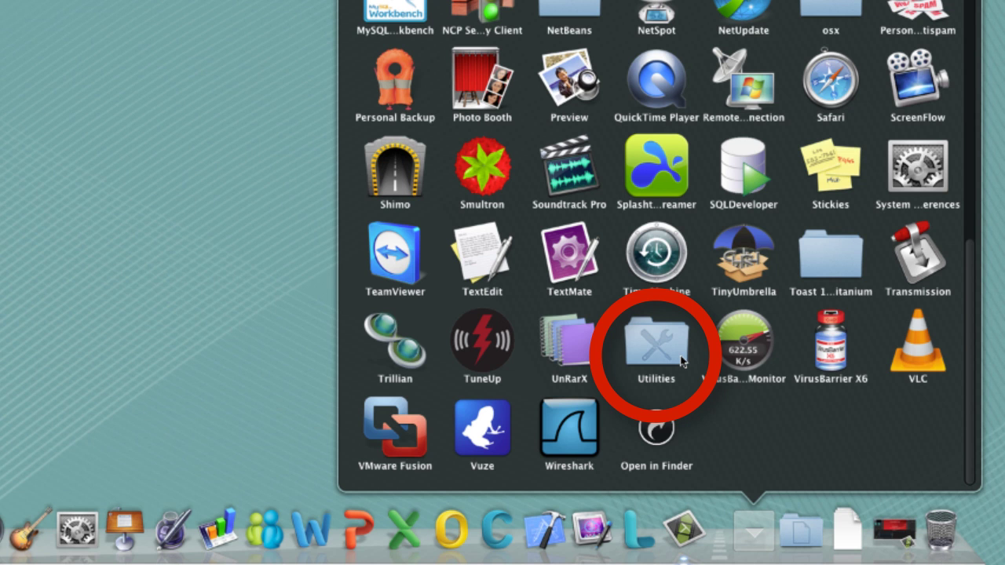
pyautogui.click(680, 360)
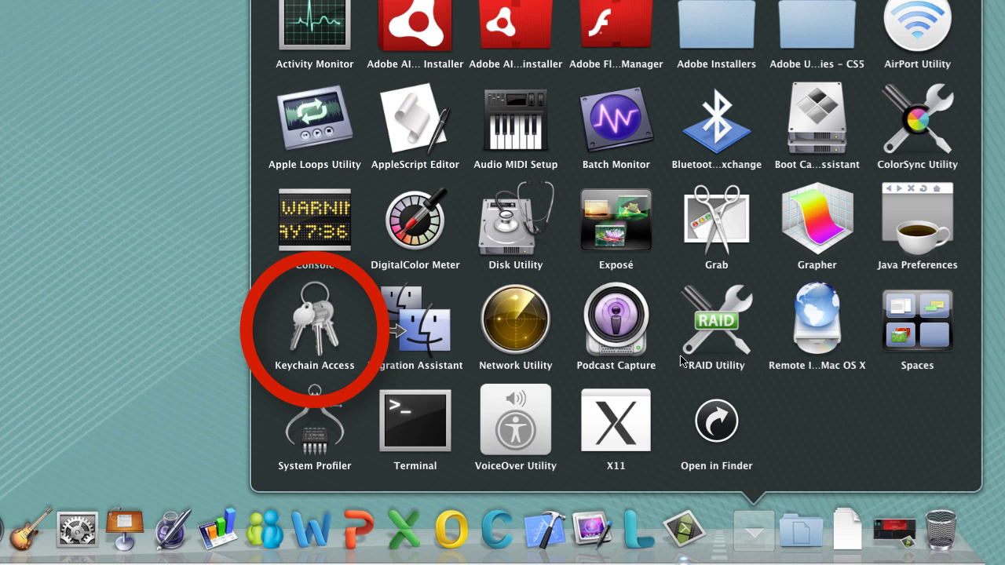
pyautogui.click(333, 348)
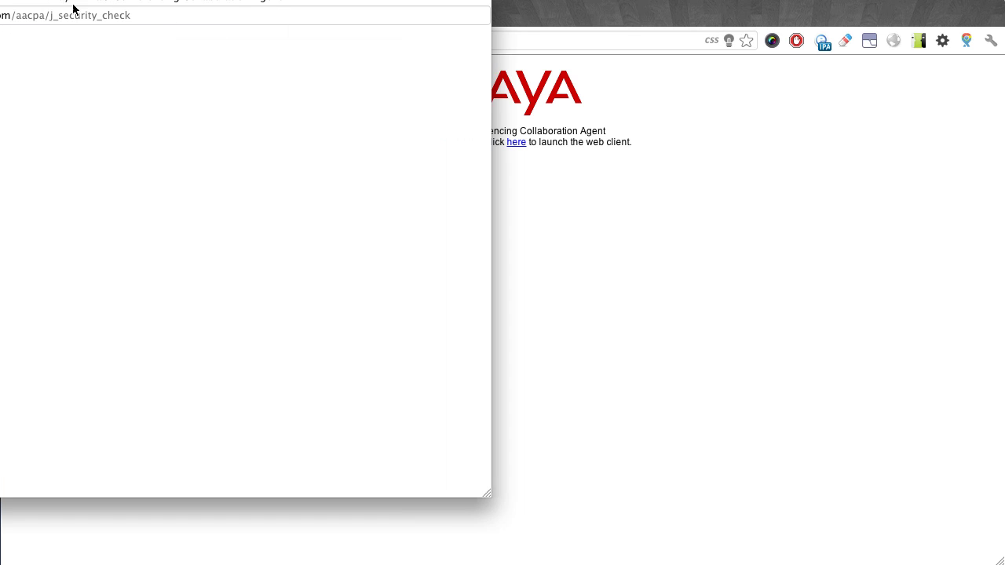
# Step: In Chrome, open the certificate information for the aac7-sin.rv.avaya.com Collaboration Agent login page
pyautogui.moveTo(73, 8); pyautogui.dragTo(325, 29)
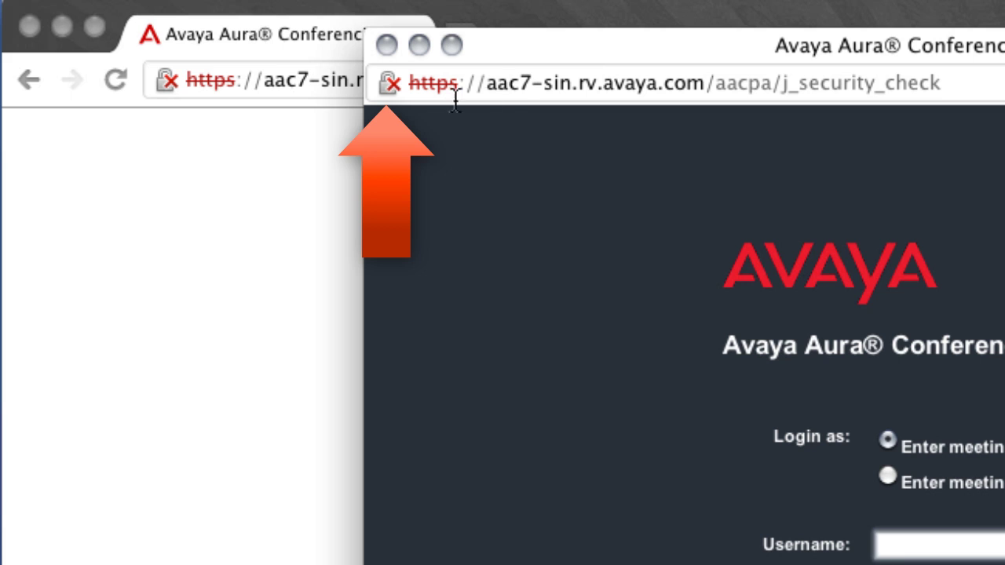
pyautogui.click(390, 83)
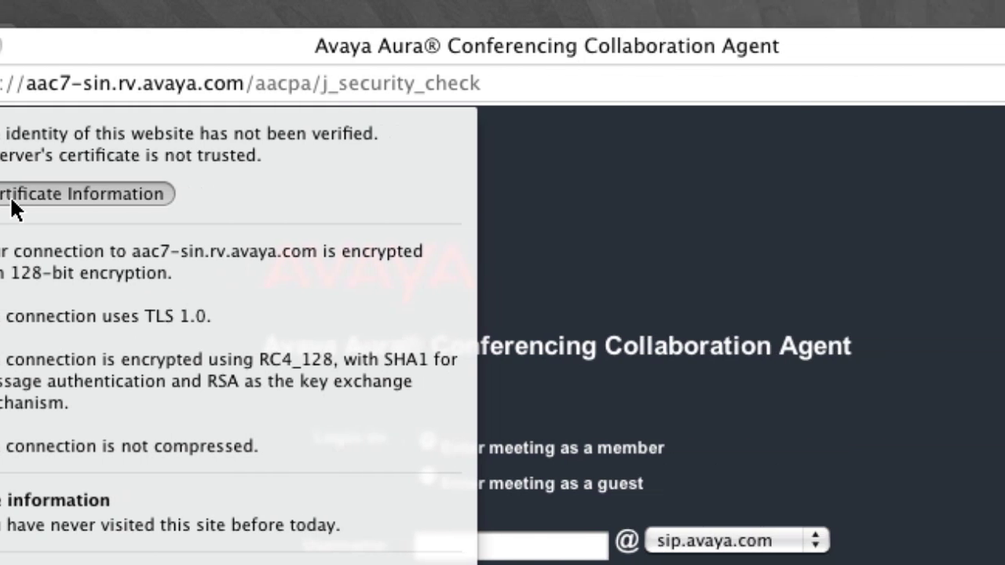
pyautogui.click(439, 195)
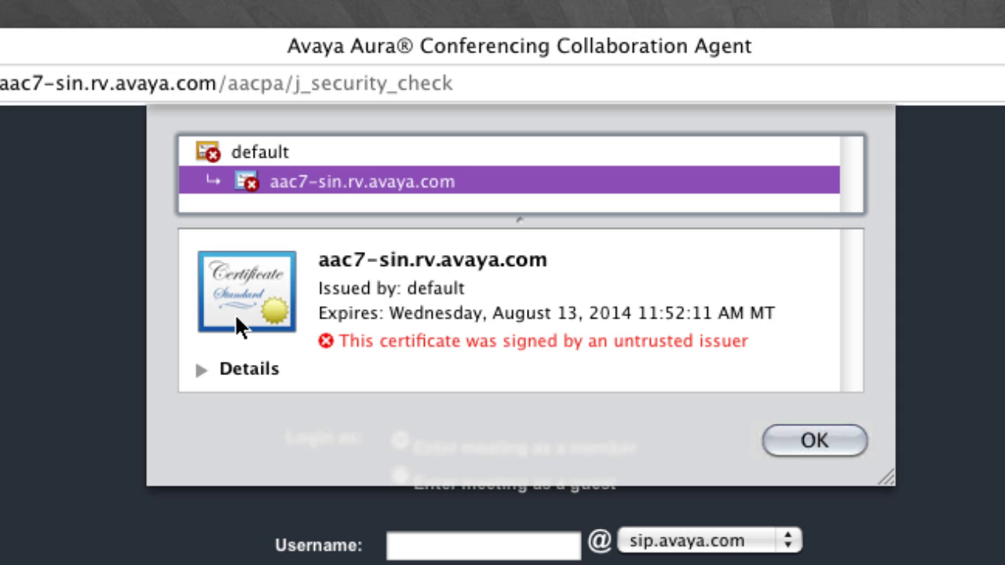
# Step: Save the aac7-sin.rv.avaya.com certificate from the browser's certificate sheet into the Desktop folder in Finder
pyautogui.moveTo(234, 314); pyautogui.dragTo(185, 558)
pyautogui.press('super+Tab')
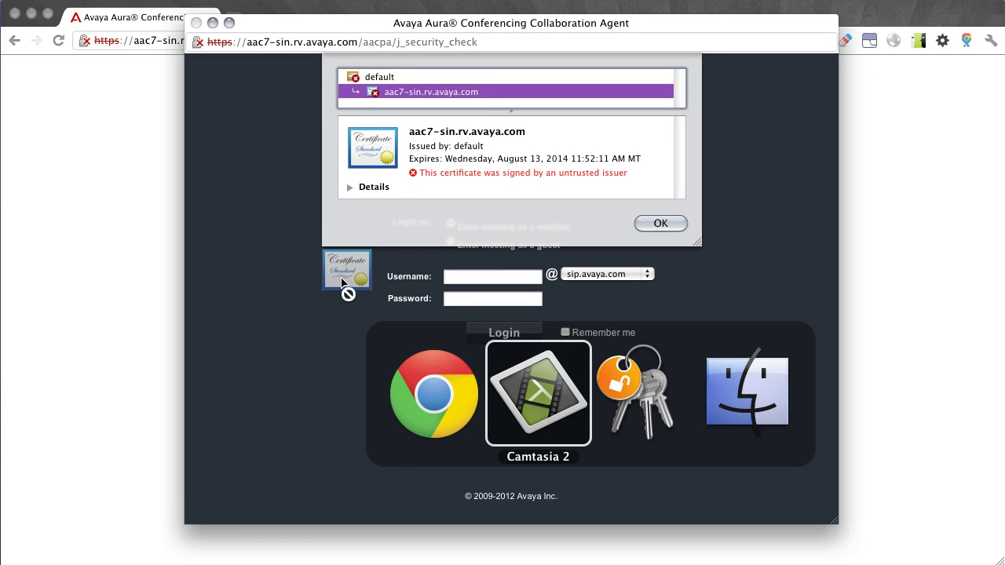
pyautogui.press('super+Tab')
pyautogui.press('super+Tab')
pyautogui.moveTo(341, 278); pyautogui.dragTo(289, 307)
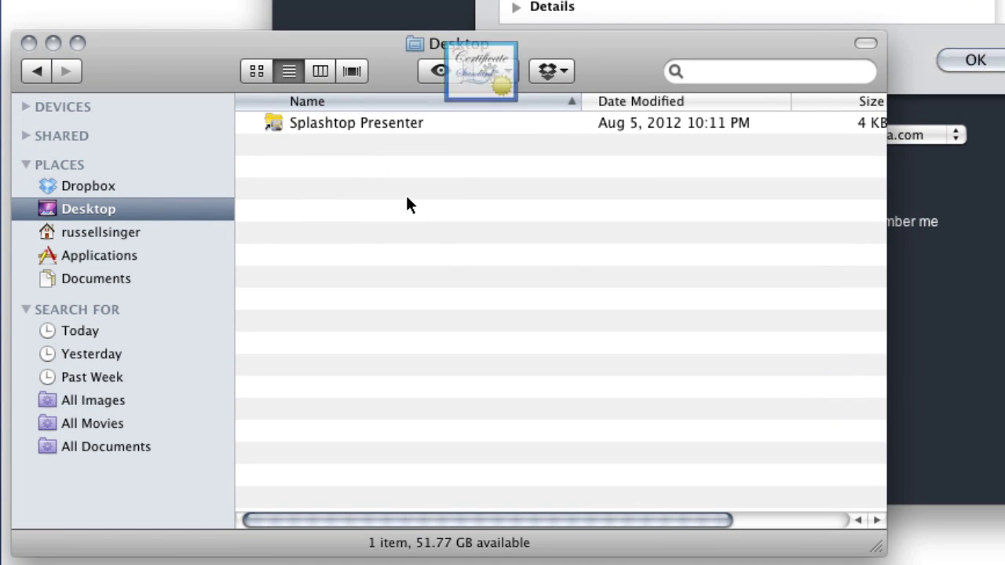
pyautogui.press('super+Tab')
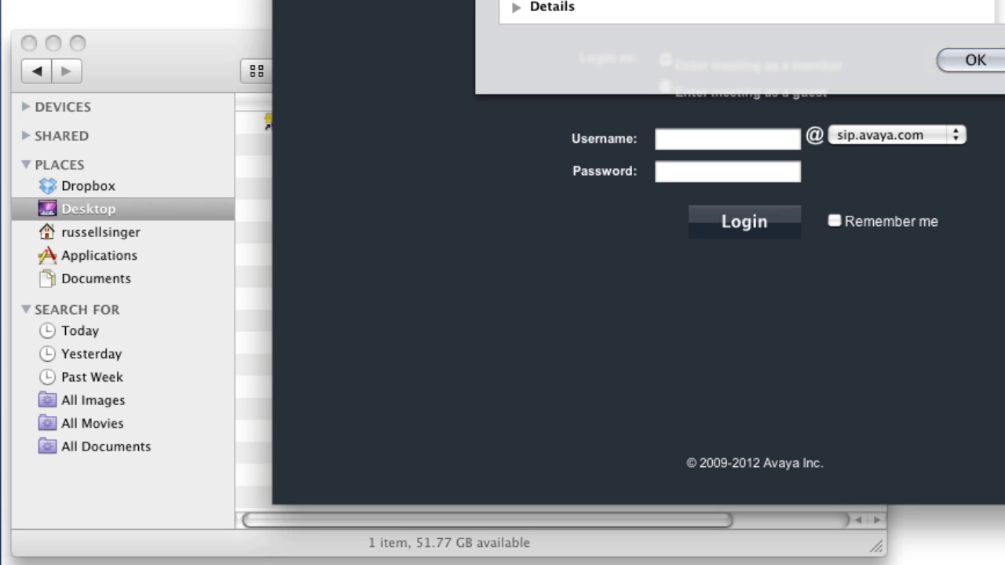
pyautogui.moveTo(268, 120); pyautogui.dragTo(101, 211)
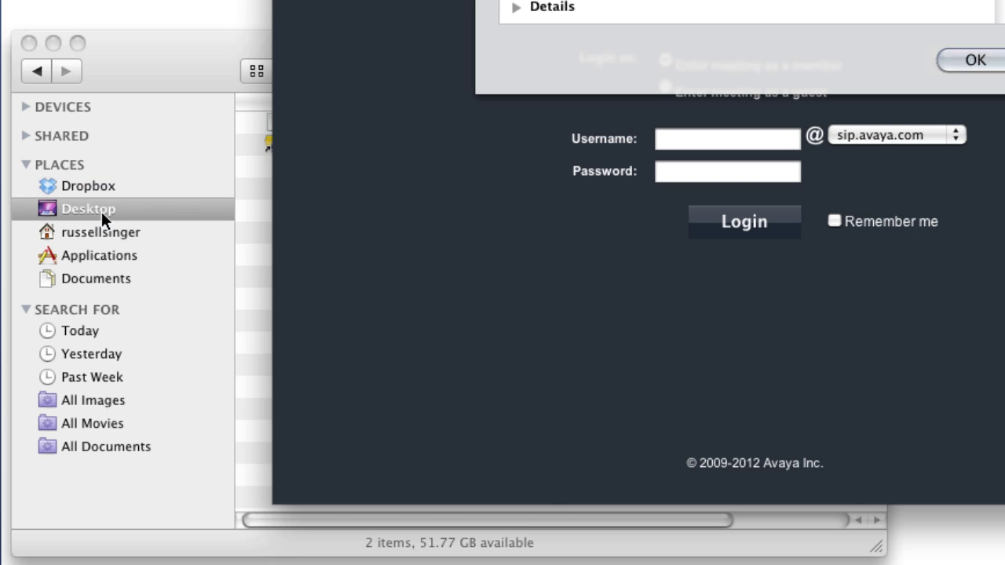
pyautogui.click(204, 73)
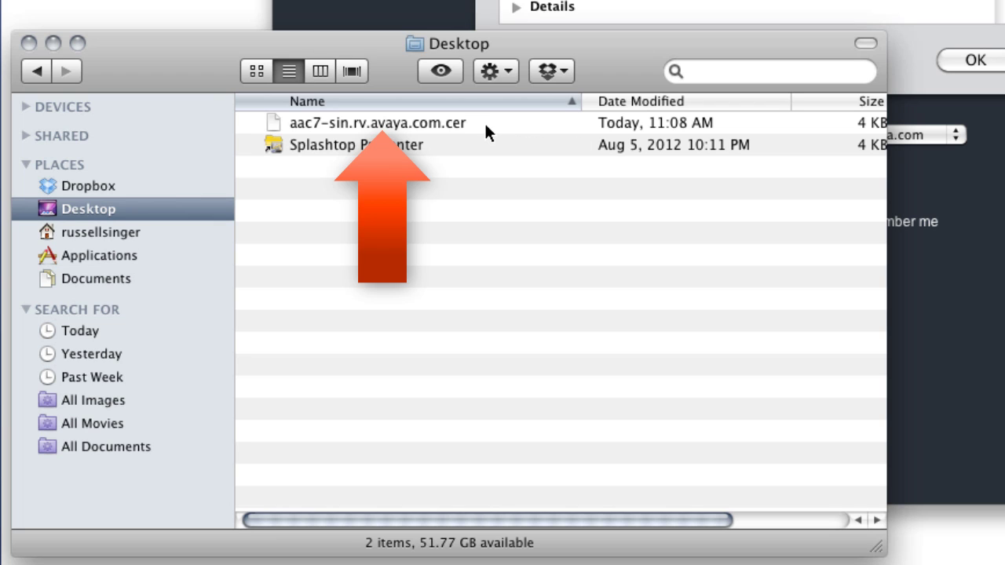
pyautogui.hscroll(1, 494, 138)
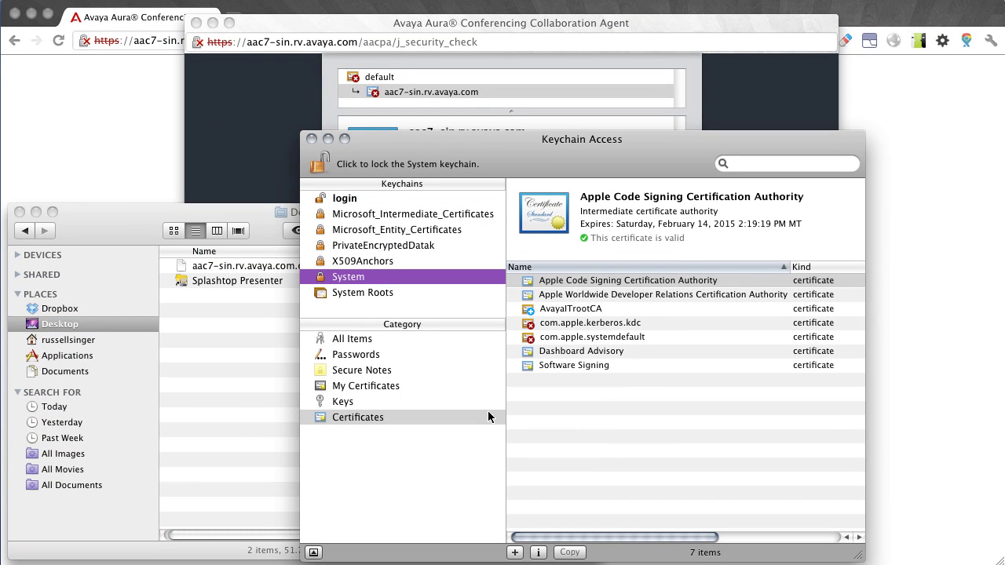
# Step: Add aac7-sin.rv.avaya.com.cer from the Desktop to the System keychain, authorize with the account password, and select the imported certificate
pyautogui.click(245, 270)
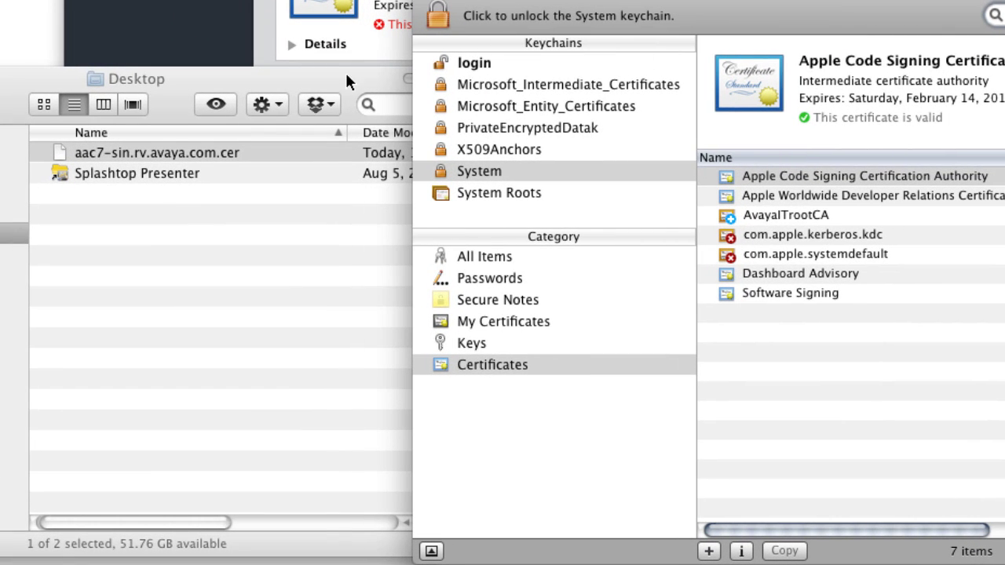
pyautogui.moveTo(210, 153); pyautogui.dragTo(792, 313)
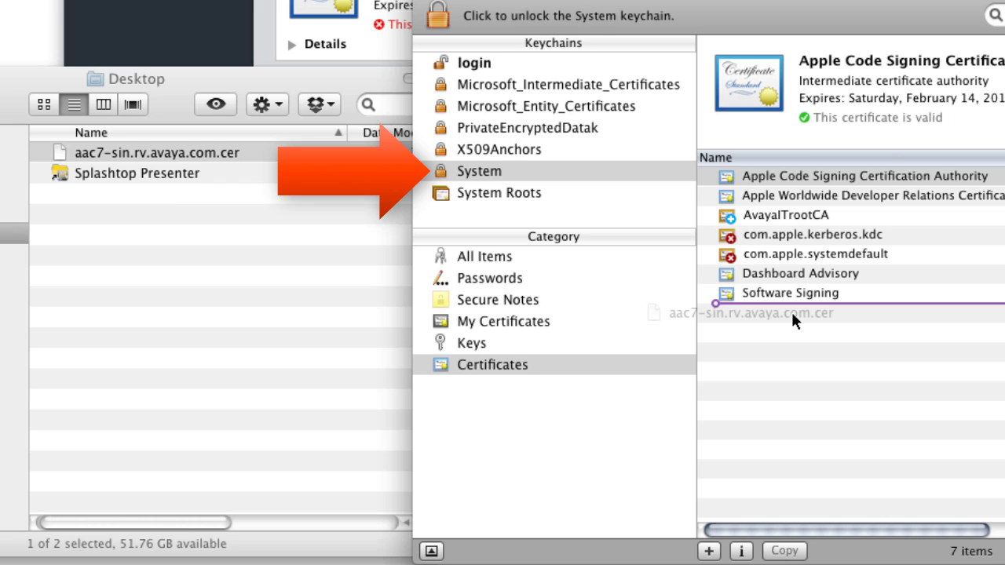
pyautogui.moveTo(790, 309); pyautogui.dragTo(790, 309)
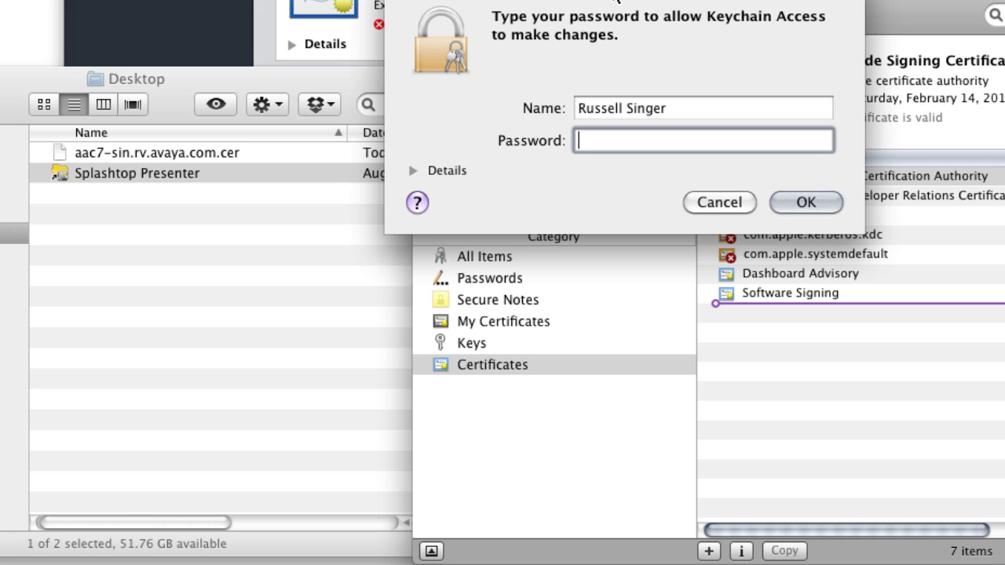
pyautogui.write('••')
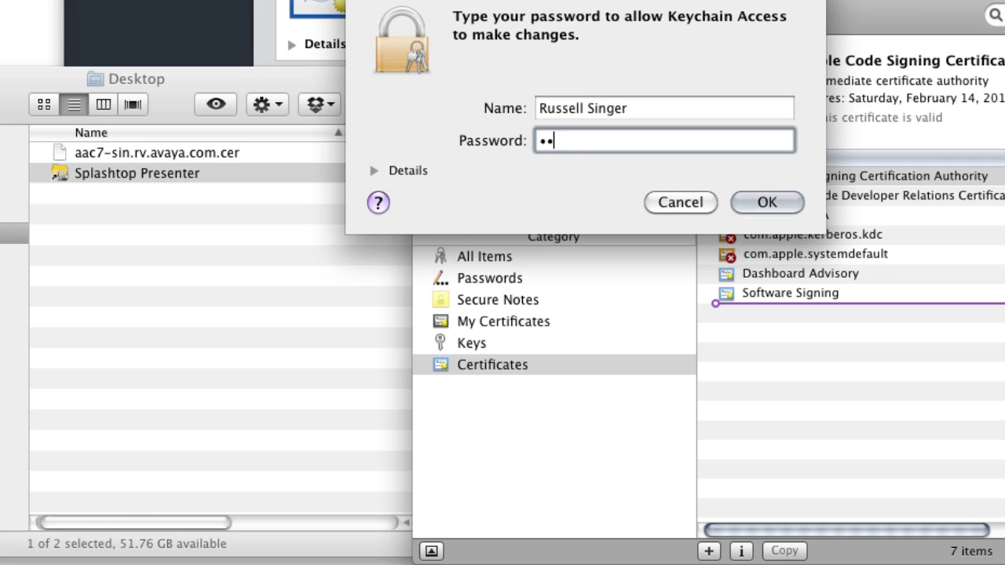
pyautogui.write('••••••••••')
pyautogui.press('Return')
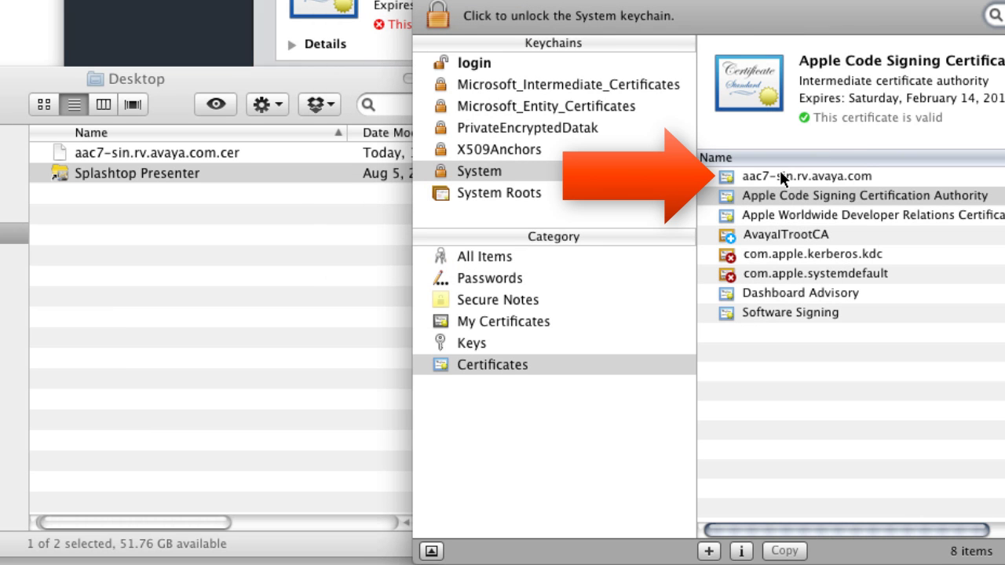
pyautogui.click(784, 170)
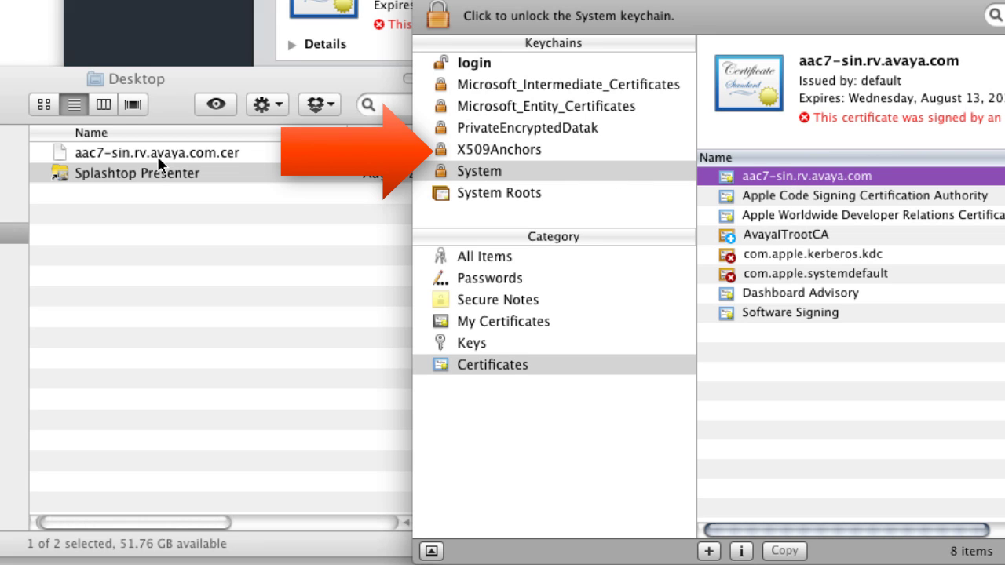
# Step: Add aac7-sin.rv.avaya.com.cer from the Desktop to the X509Anchors keychain and select the certificate there
pyautogui.moveTo(157, 154)
pyautogui.mouseDown()
pyautogui.moveTo(457, 165)
pyautogui.moveTo(538, 151)
pyautogui.mouseUp()
pyautogui.click(539, 153)
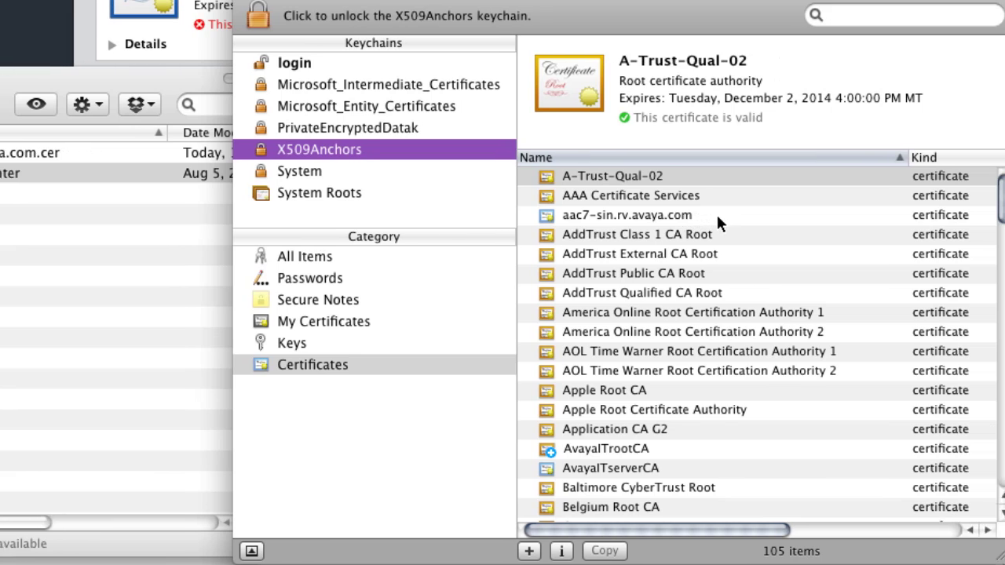
pyautogui.click(715, 217)
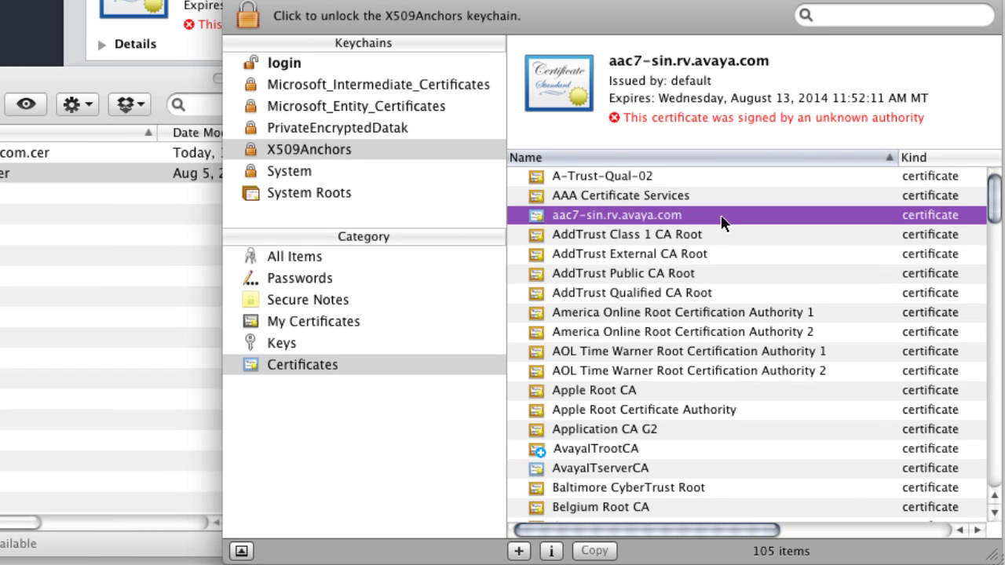
# Step: Set the trust of the aac7-sin.rv.avaya.com certificate in the System keychain to Always Trust and close its info window
pyautogui.click(277, 170)
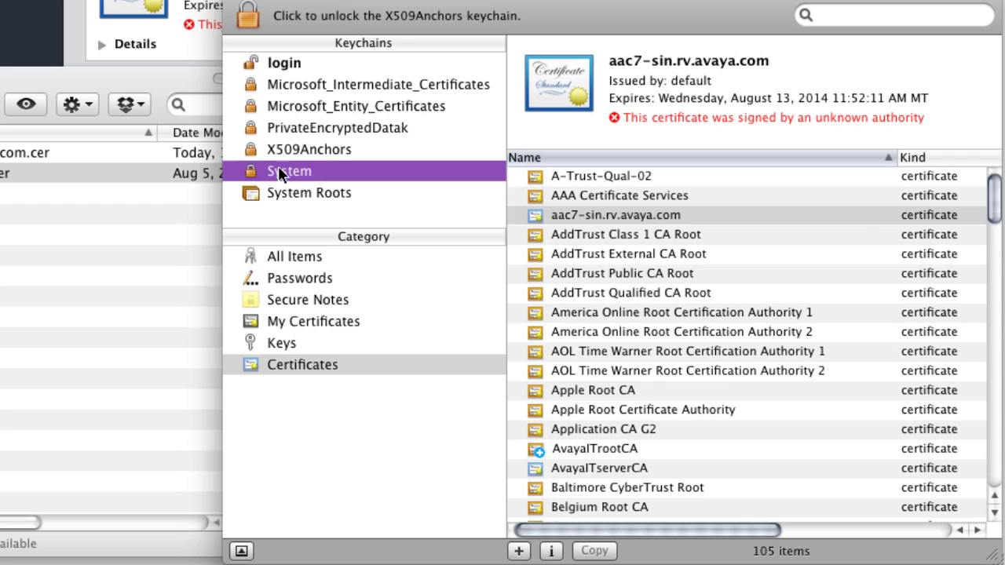
pyautogui.click(617, 176)
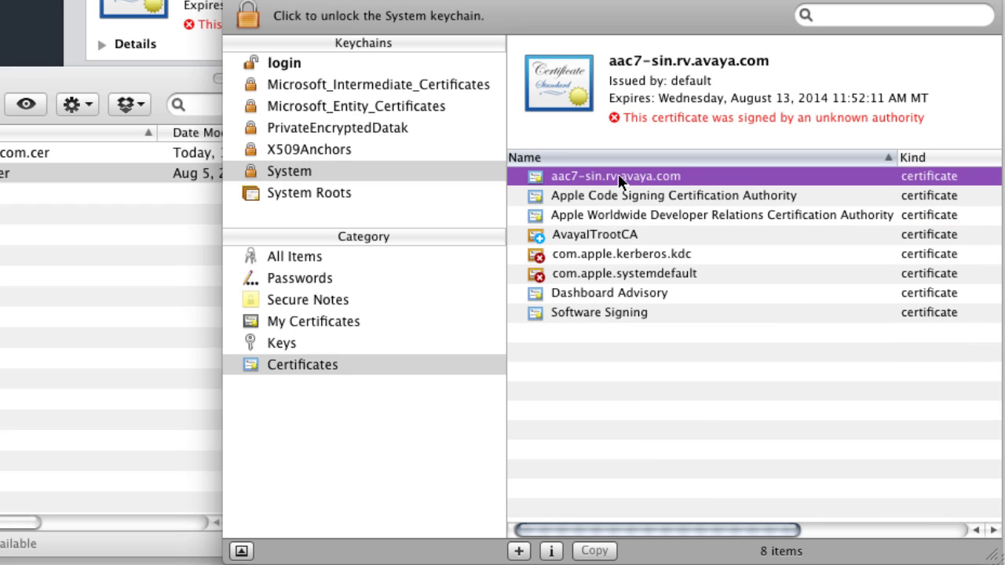
pyautogui.rightClick(754, 182)
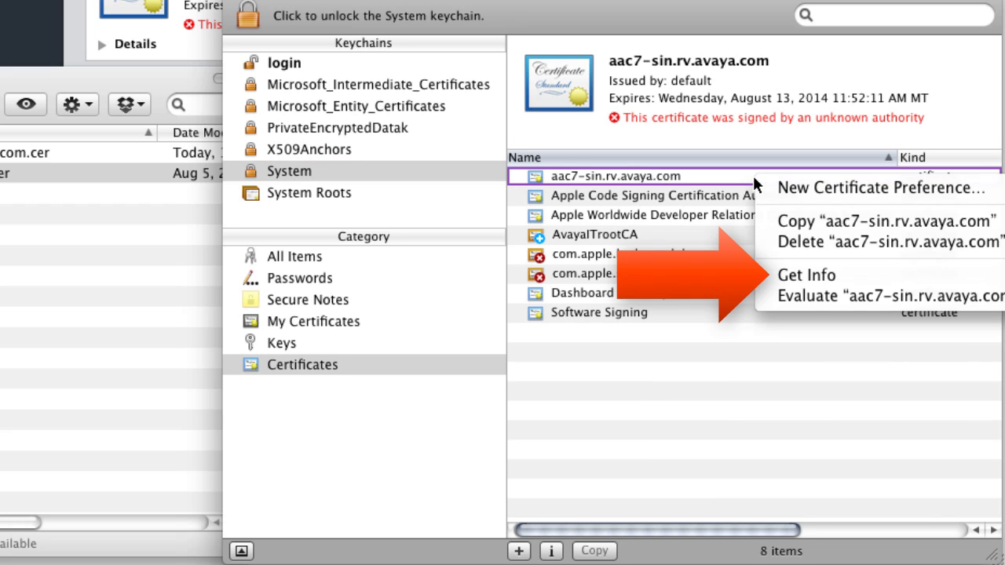
pyautogui.click(856, 285)
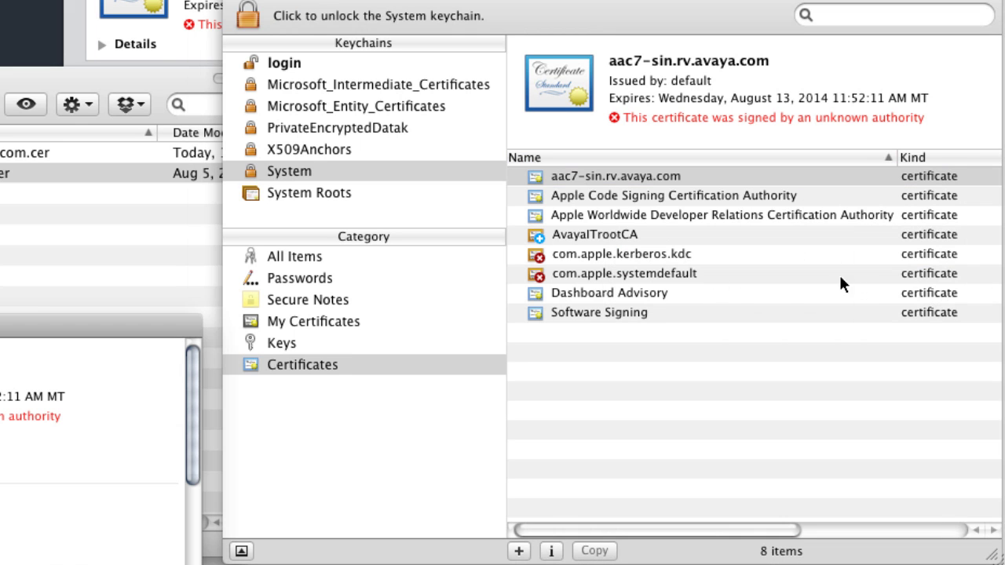
pyautogui.moveTo(4, 354); pyautogui.dragTo(502, 54)
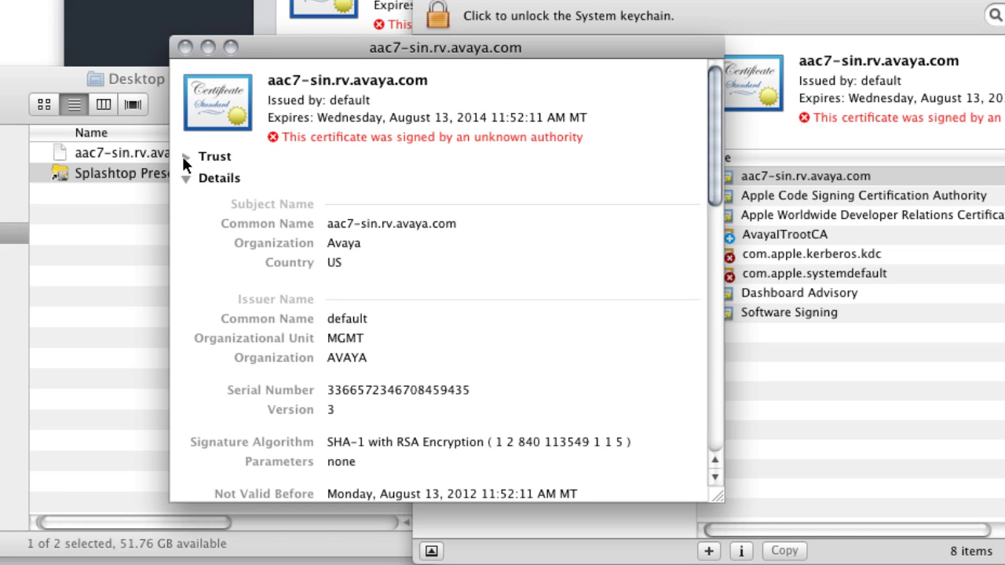
pyautogui.click(183, 158)
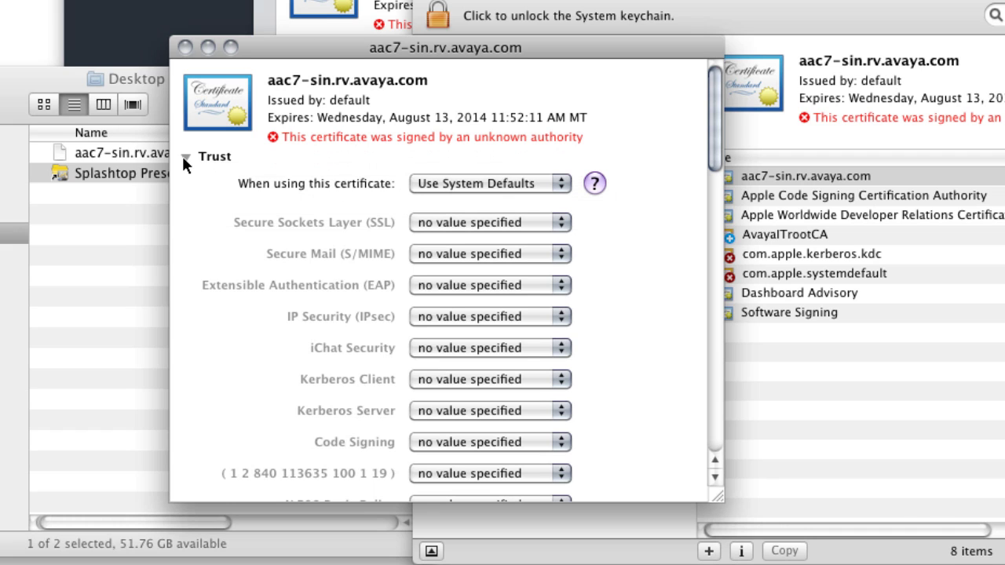
pyautogui.click(551, 180)
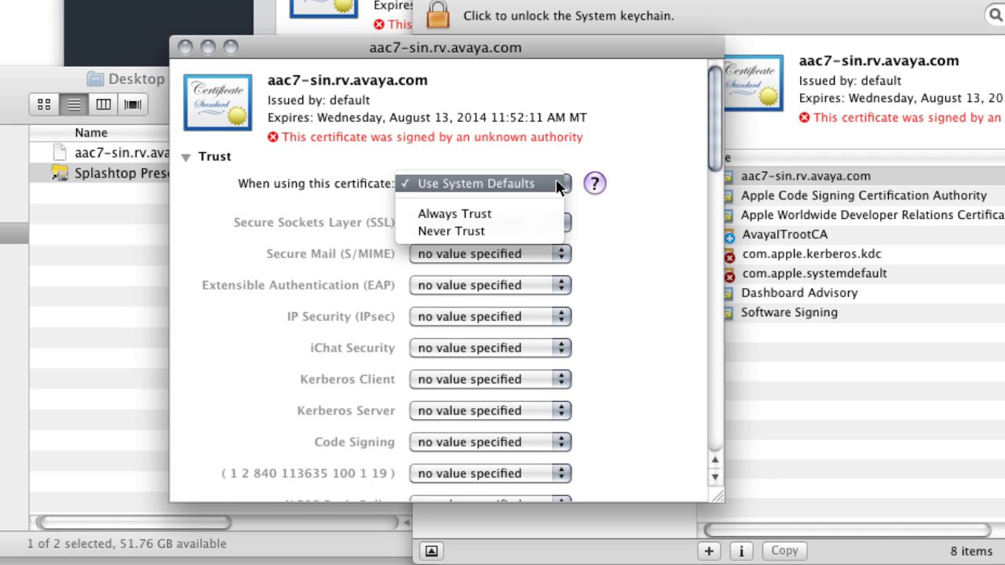
pyautogui.click(516, 215)
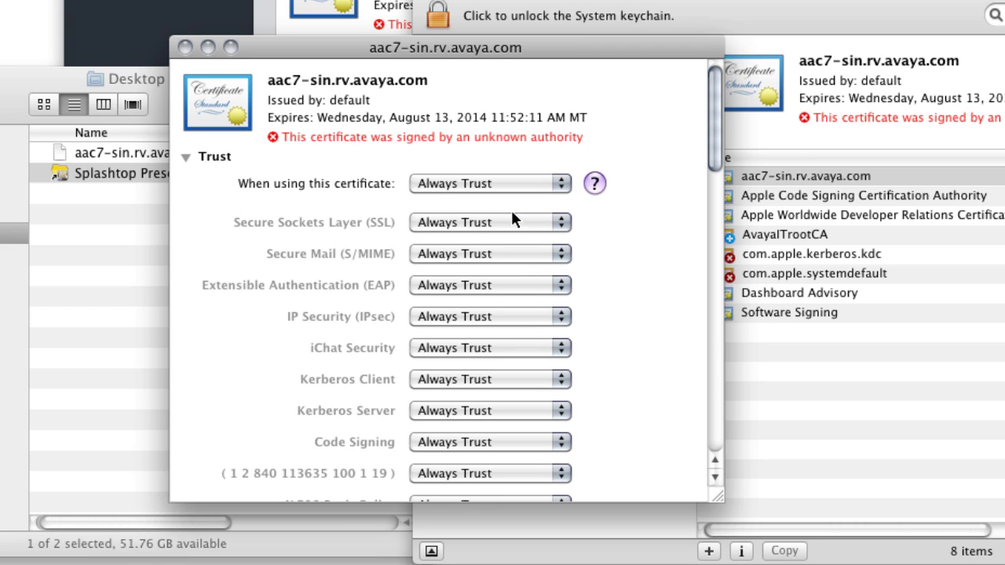
pyautogui.click(185, 48)
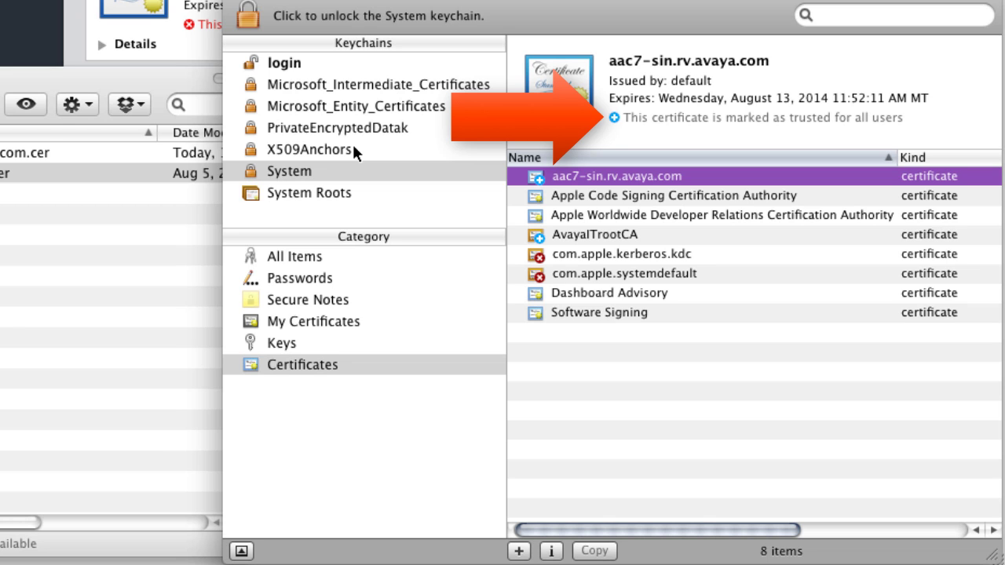
# Step: Check the certificate's trust status in the X509Anchors keychain and the connection security of the Avaya login window in Chrome
pyautogui.click(352, 143)
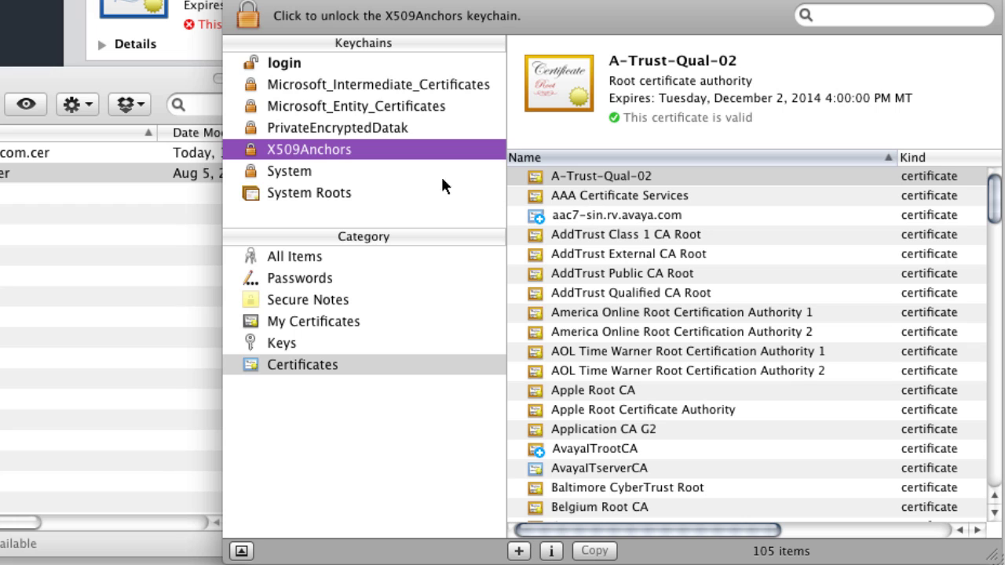
pyautogui.click(612, 215)
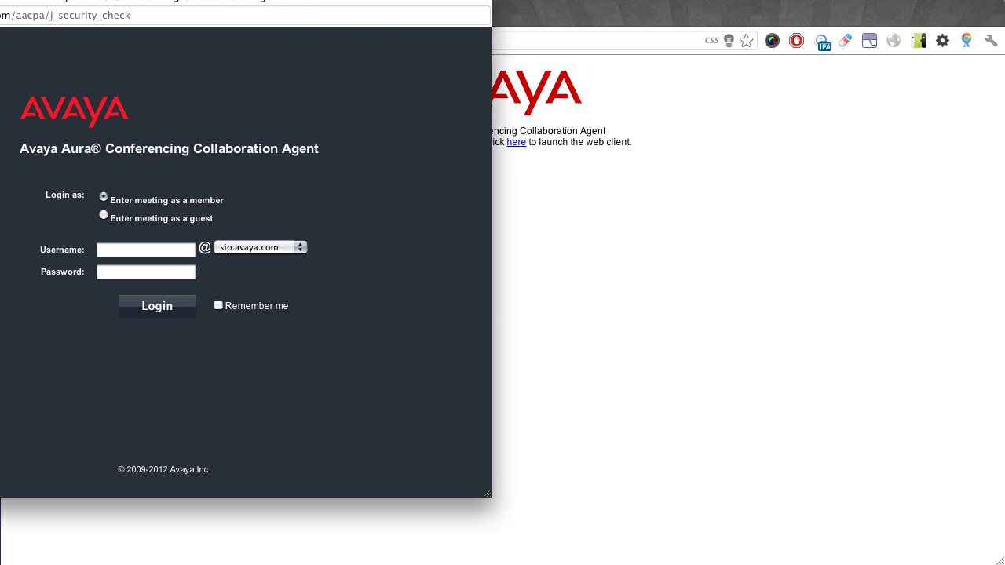
pyautogui.moveTo(0, 1); pyautogui.dragTo(354, 53)
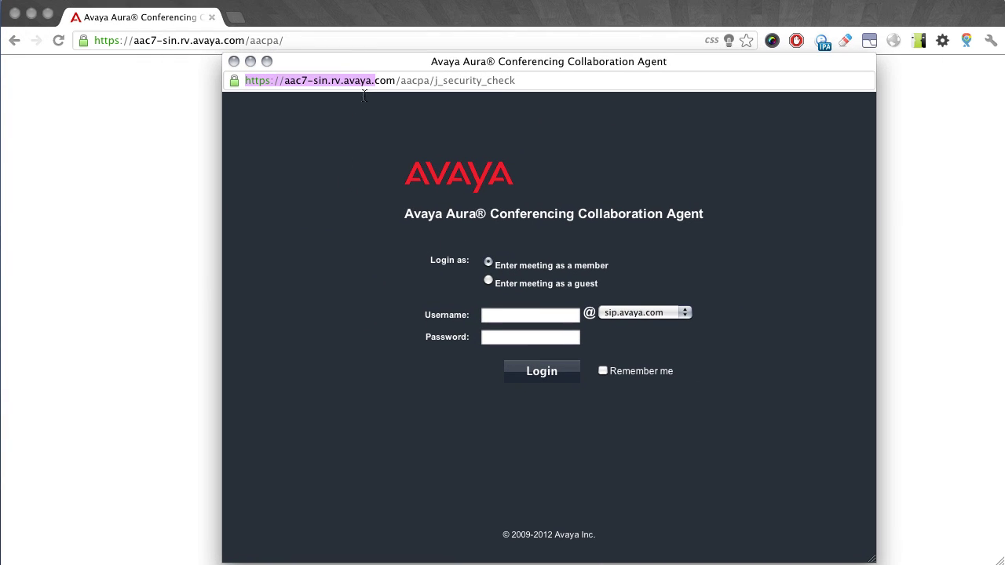
pyautogui.click(364, 88)
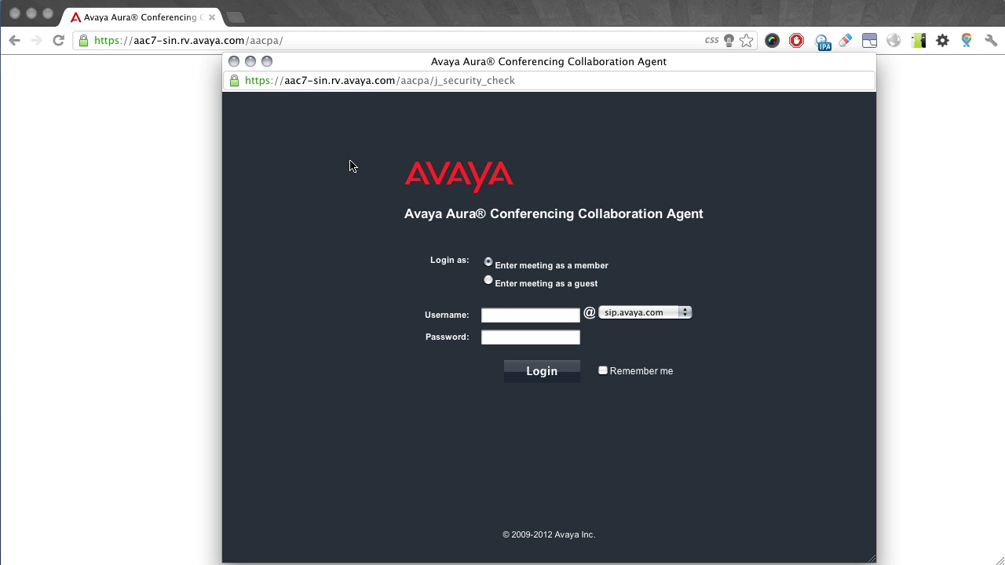